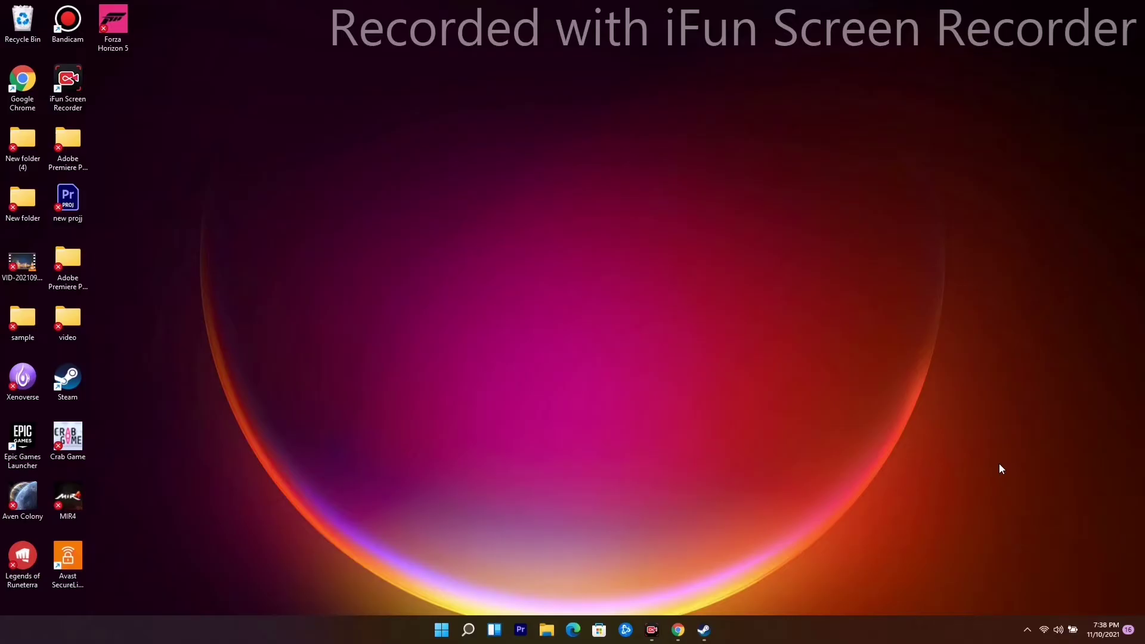
Switch to Steam to view the Forza Horizon 5 library page, and minimize it again.
{"action": "left_click", "coordinate": [705, 630]}
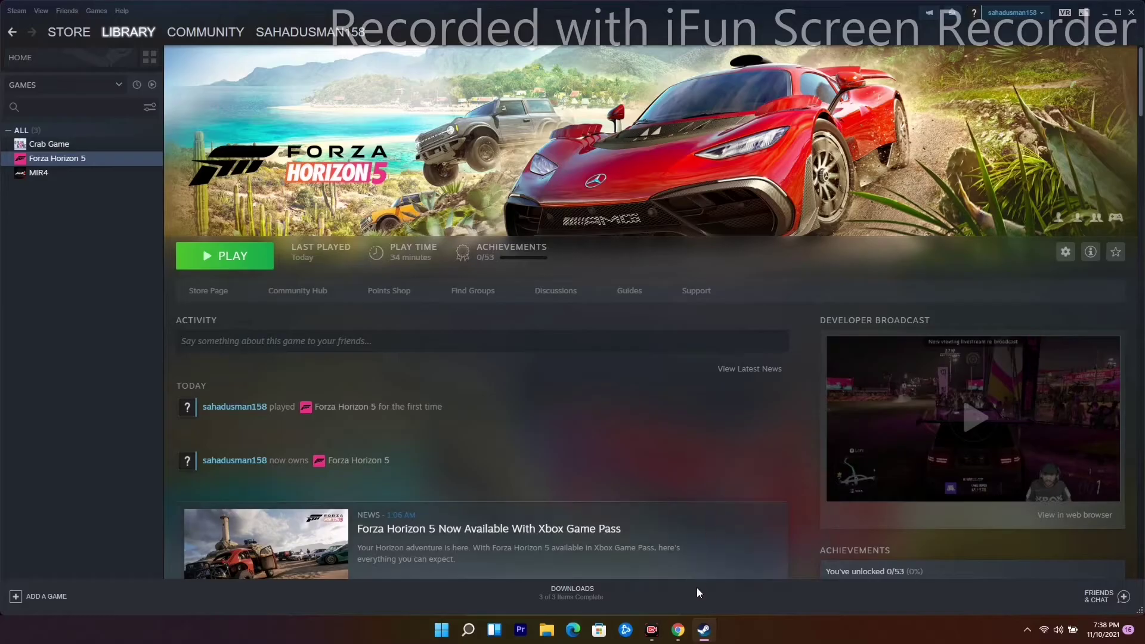
{"action": "left_click", "coordinate": [710, 631]}
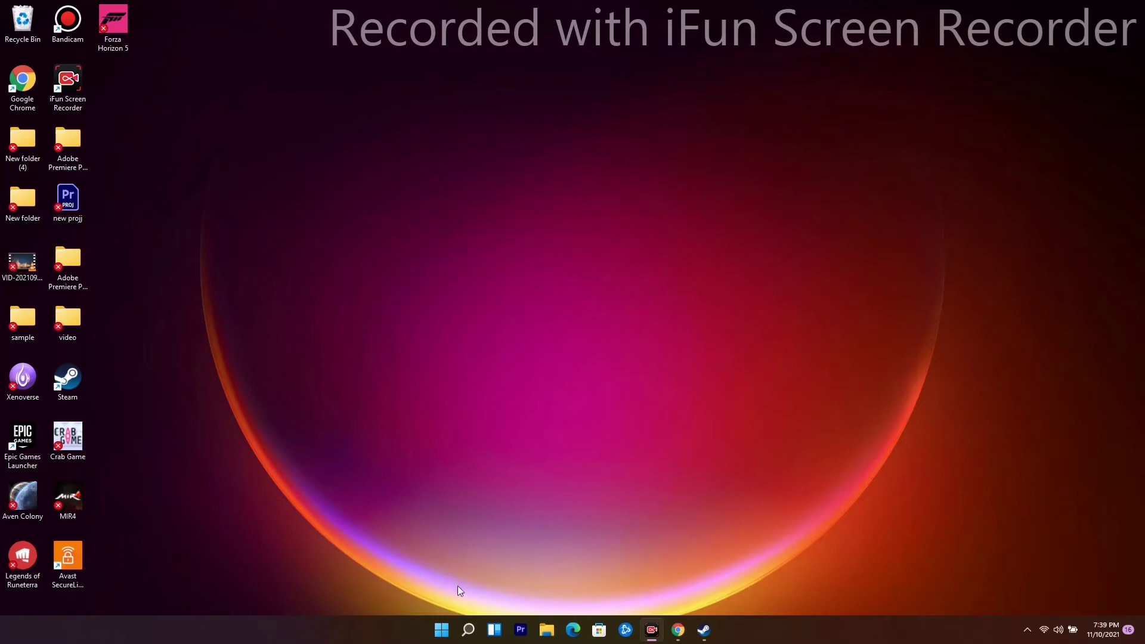
Search Windows for Credential Manager, open it and display the Windows Credentials.
{"action": "left_click", "coordinate": [468, 627]}
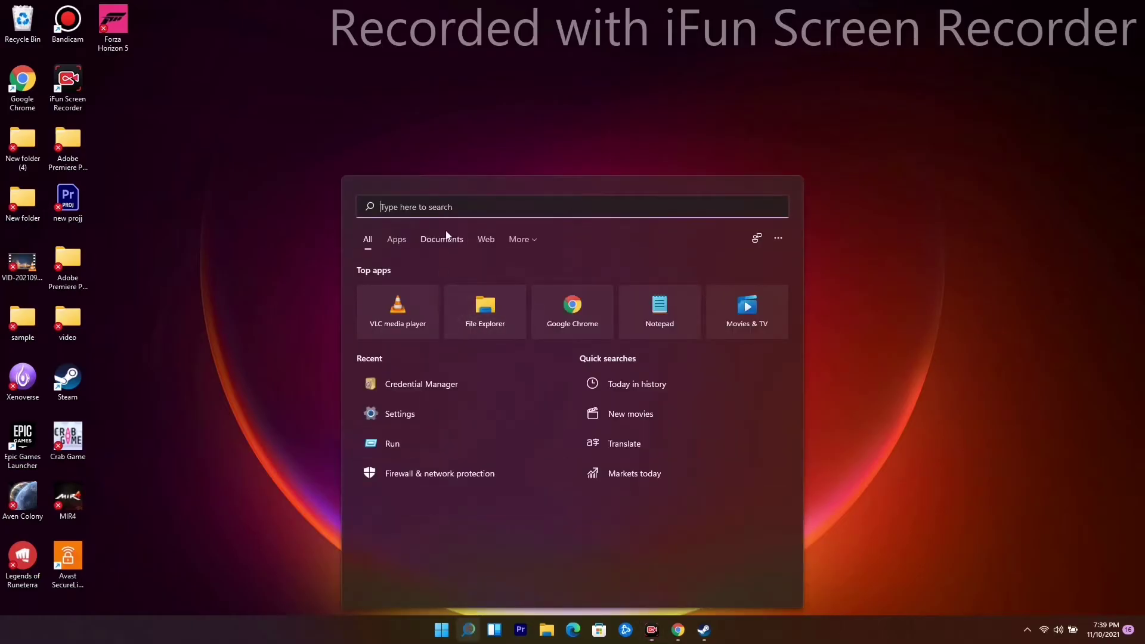
{"action": "type", "text": "crede"}
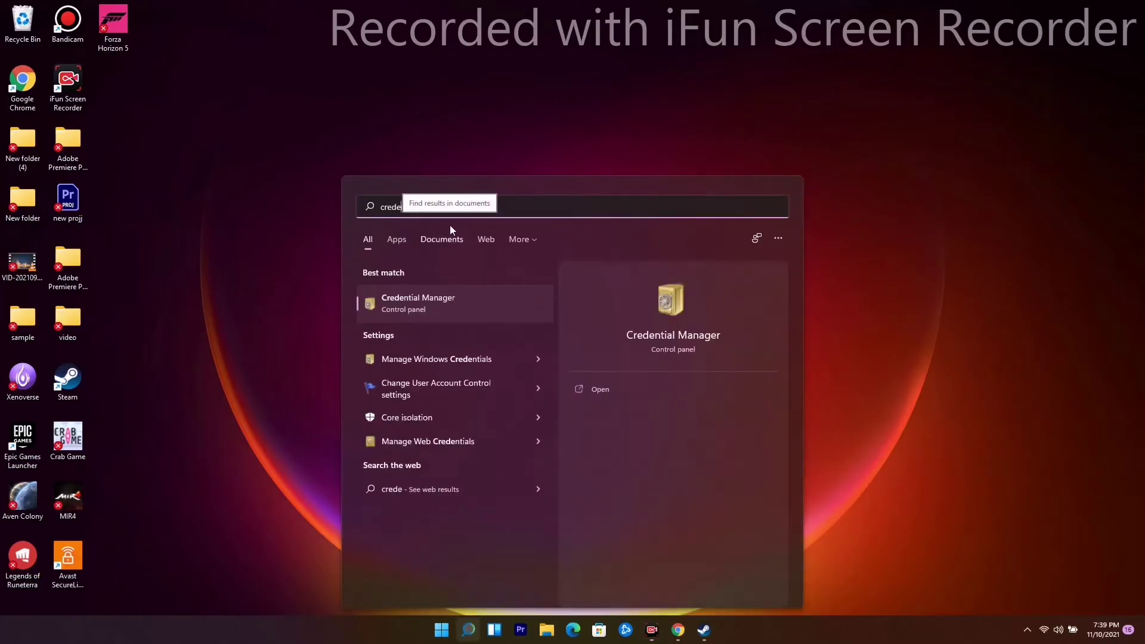
{"action": "left_click", "coordinate": [471, 289]}
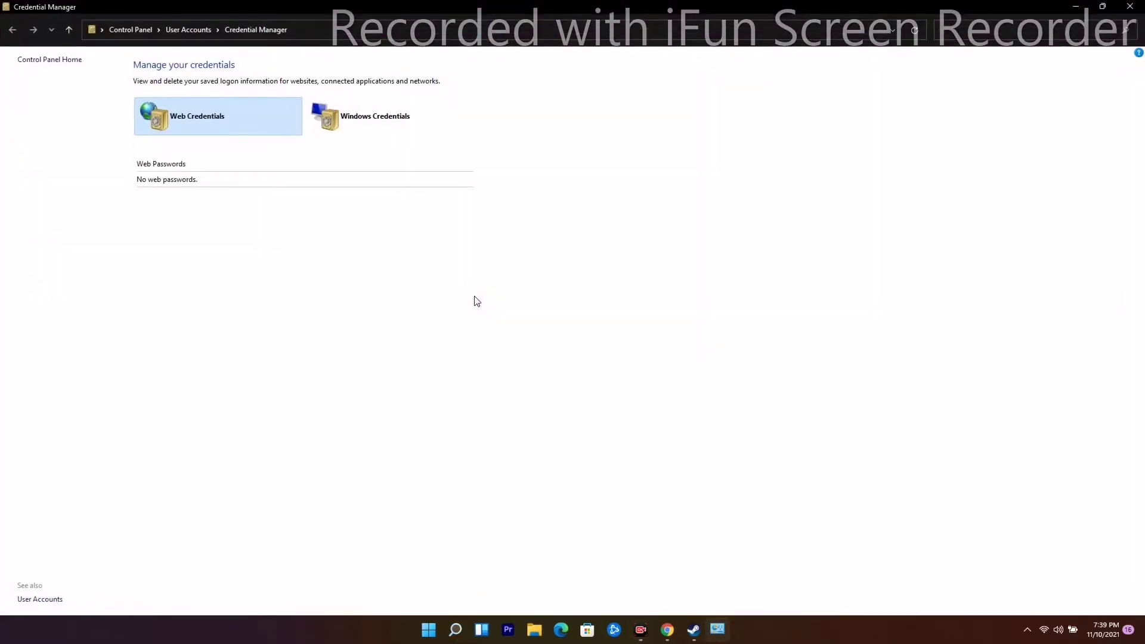
{"action": "left_click", "coordinate": [389, 119]}
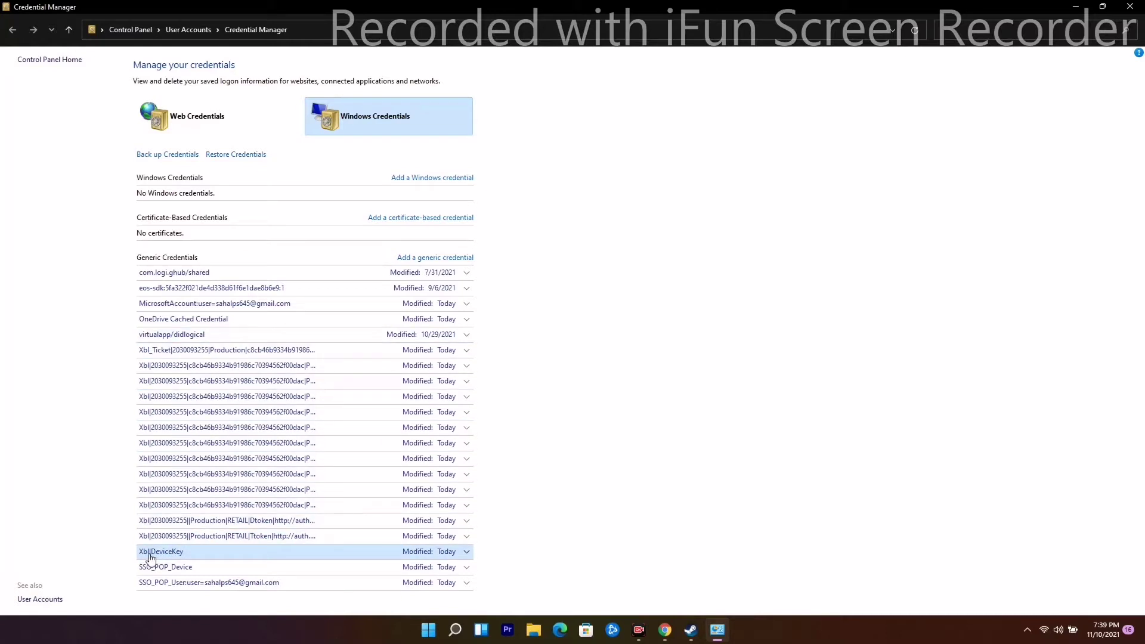
Inspect the details of the Xbl|DeviceKey generic credential and briefly view the Forza Horizon 5 page in Steam.
{"action": "left_click", "coordinate": [234, 561]}
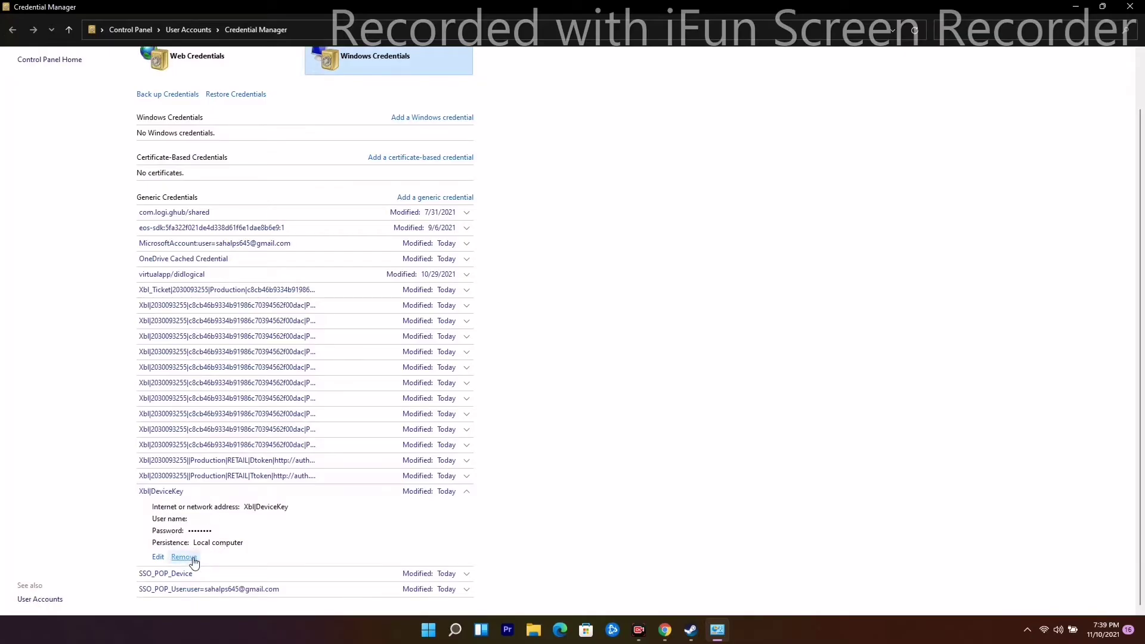
{"action": "left_click", "coordinate": [210, 499]}
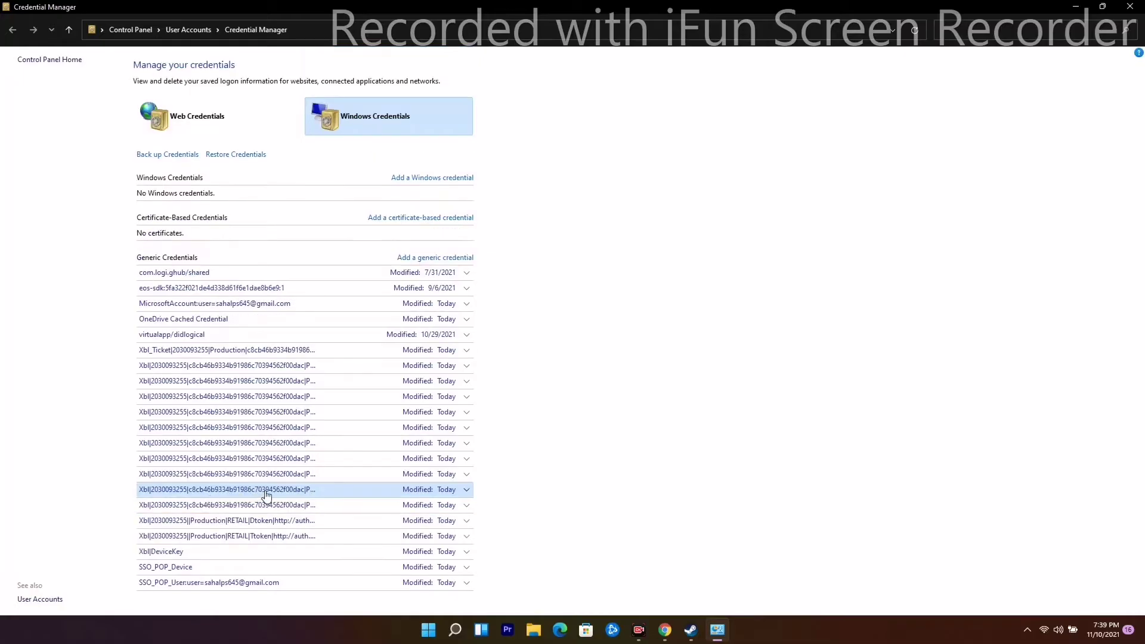
{"action": "left_click", "coordinate": [686, 637]}
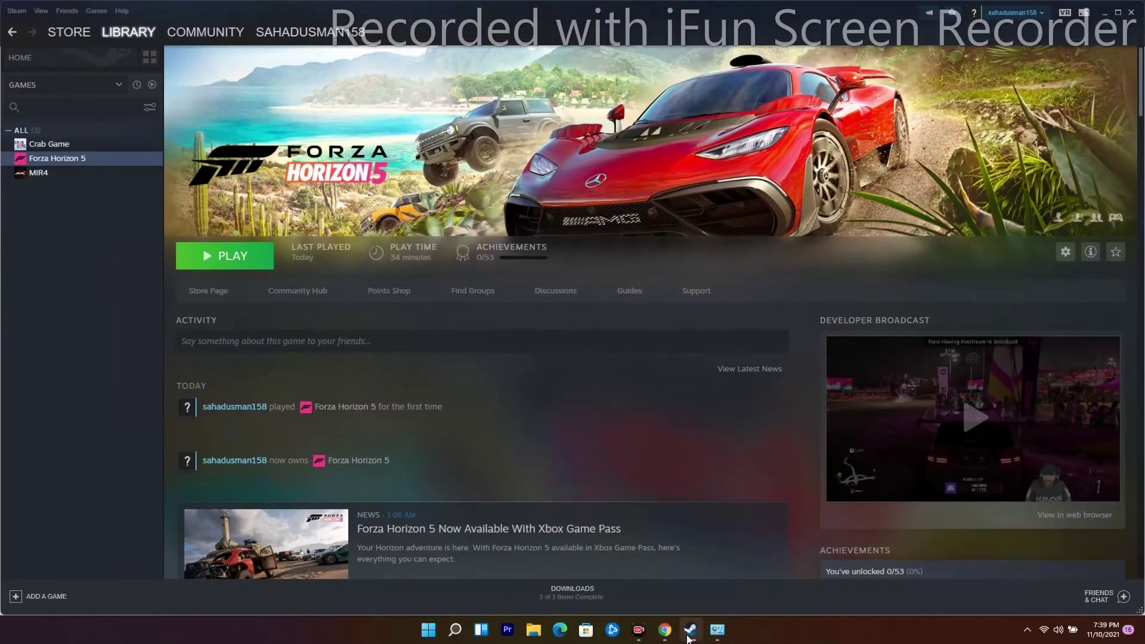
{"action": "left_click", "coordinate": [689, 637]}
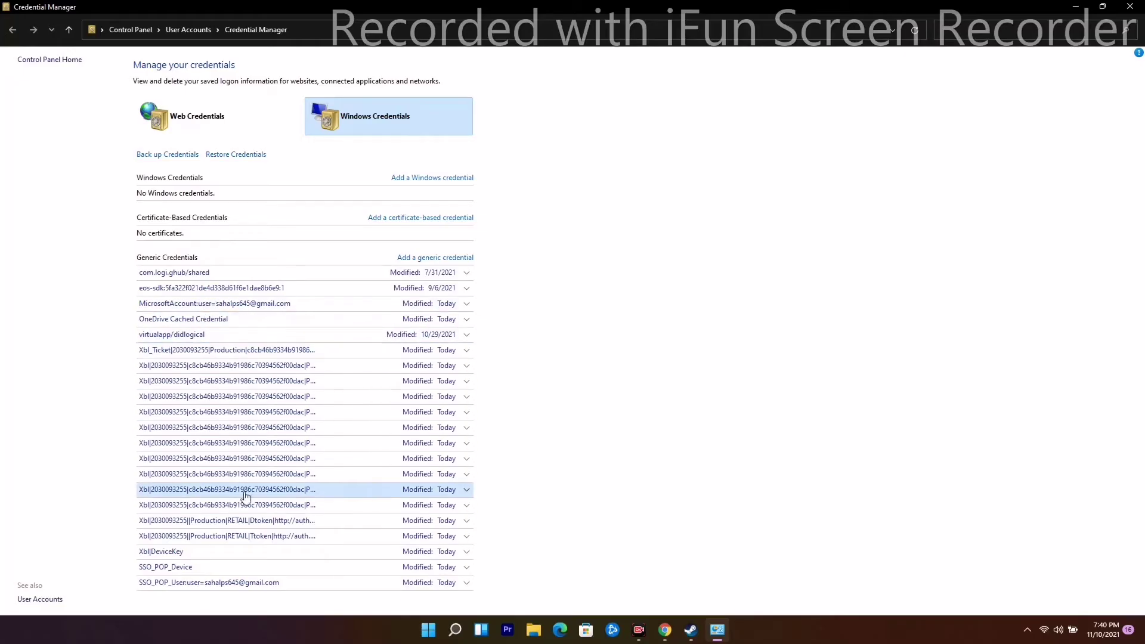
Inspect the details of the Xbl_Ticket generic credential, and put away the Steam and Credential Manager windows.
{"action": "left_click", "coordinate": [367, 352]}
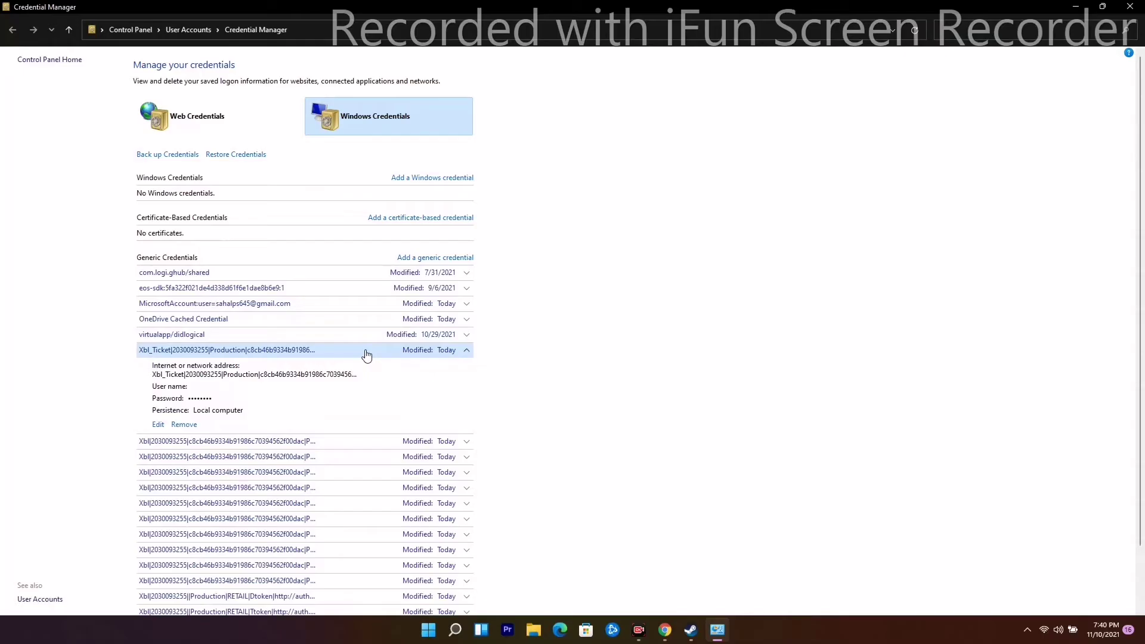
{"action": "left_click", "coordinate": [312, 353]}
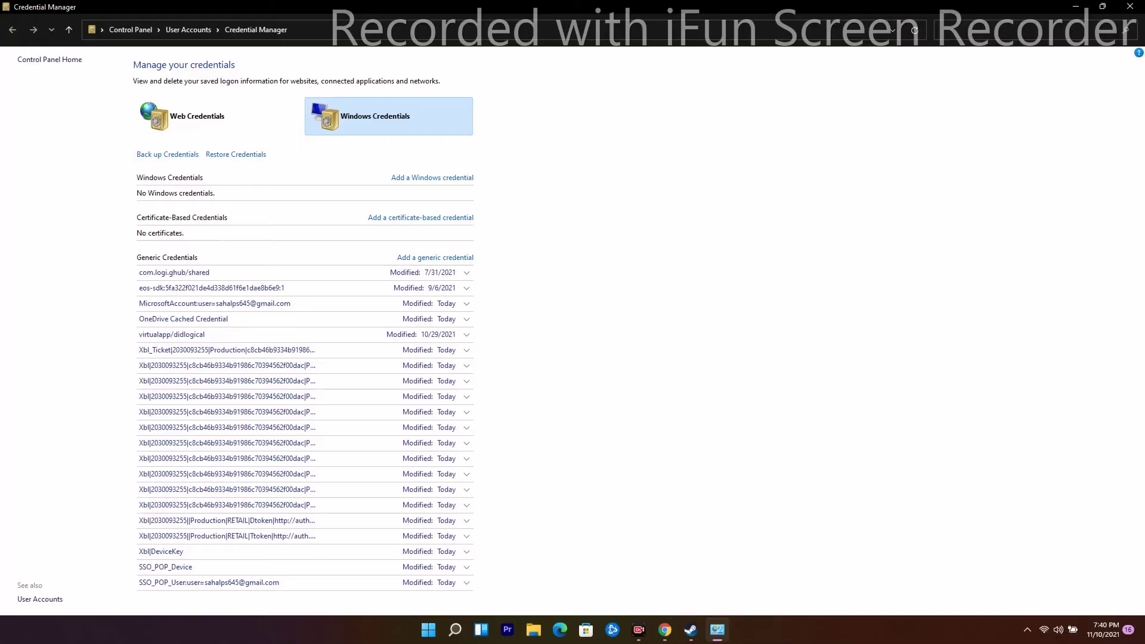
{"action": "left_click", "coordinate": [690, 629]}
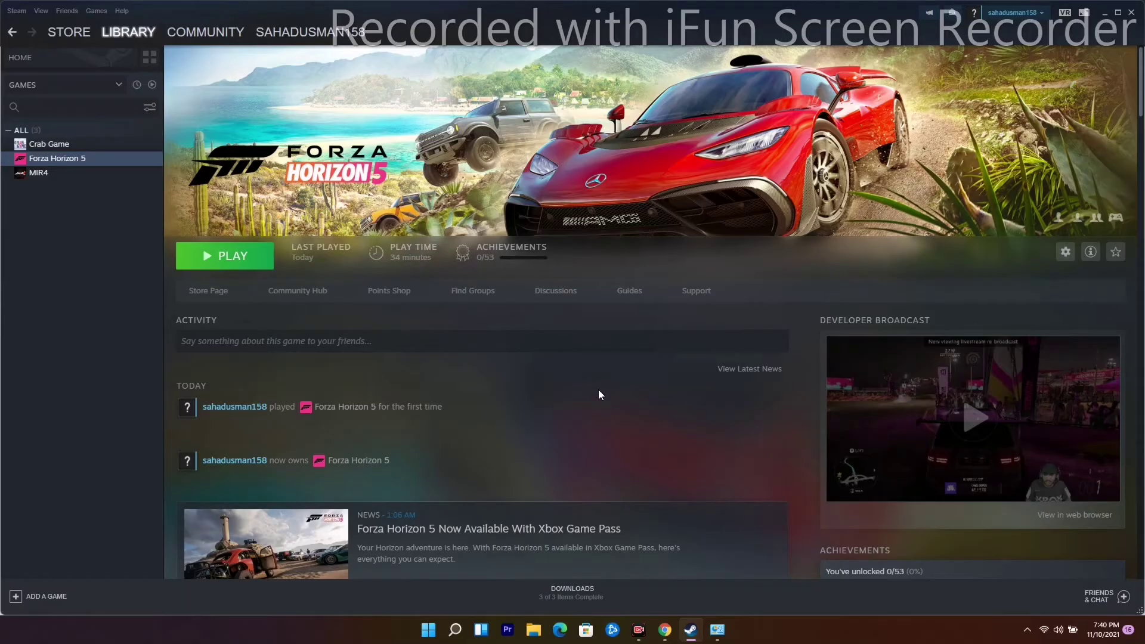
{"action": "left_click", "coordinate": [1105, 13]}
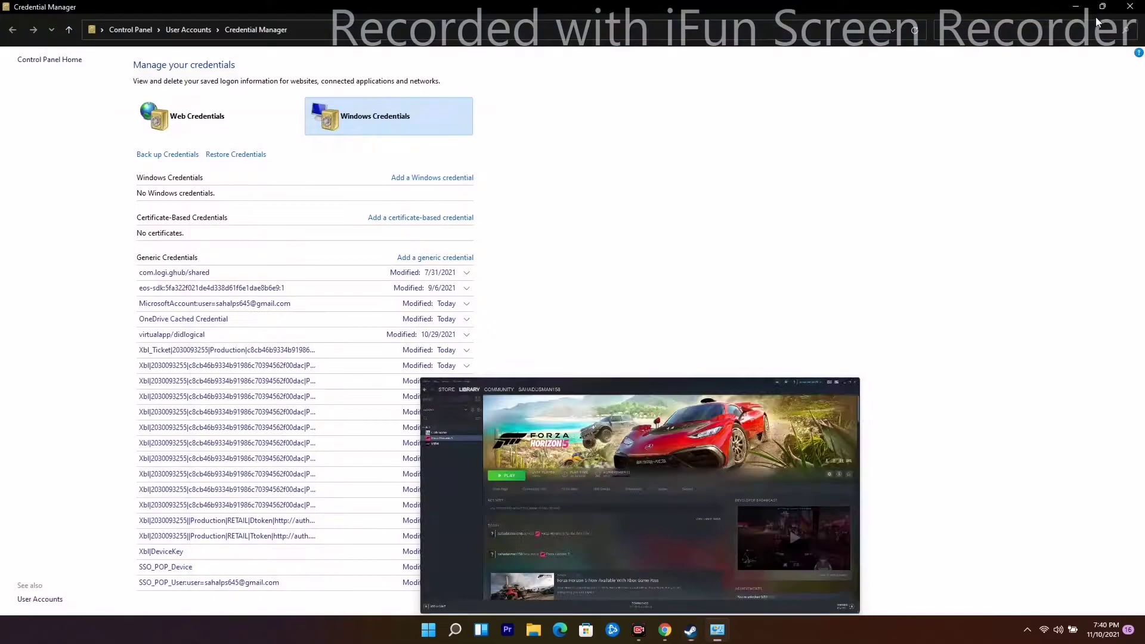
{"action": "left_click", "coordinate": [1123, 18]}
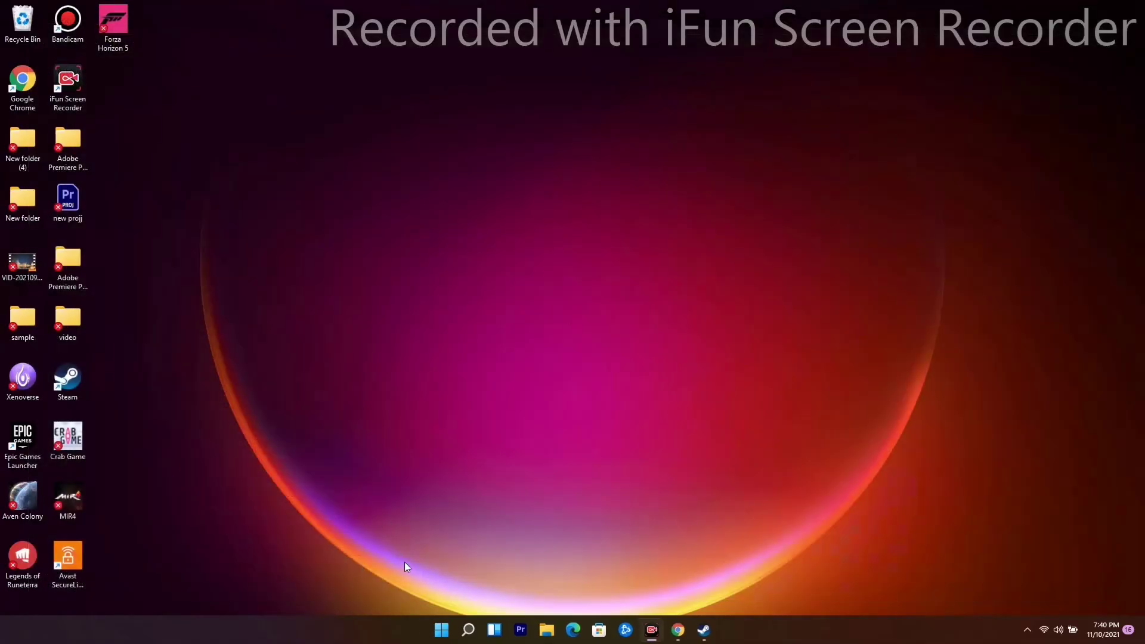
Open the Services console from Task Manager, sort the services by name in descending order and maximize the window.
{"action": "right_click", "coordinate": [442, 630]}
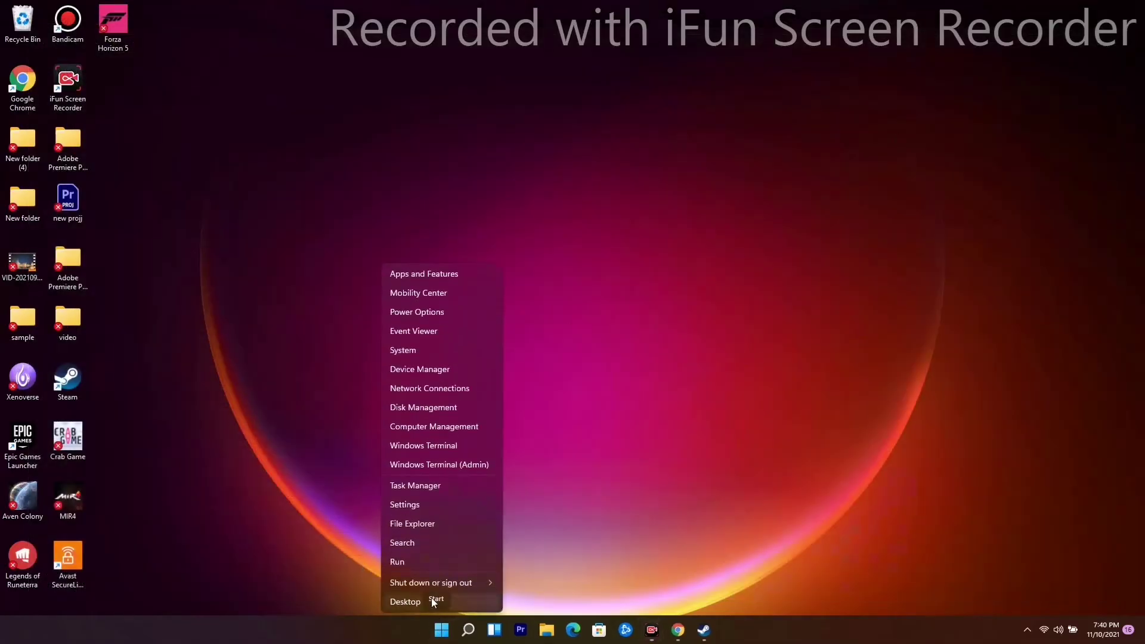
{"action": "left_click", "coordinate": [437, 487]}
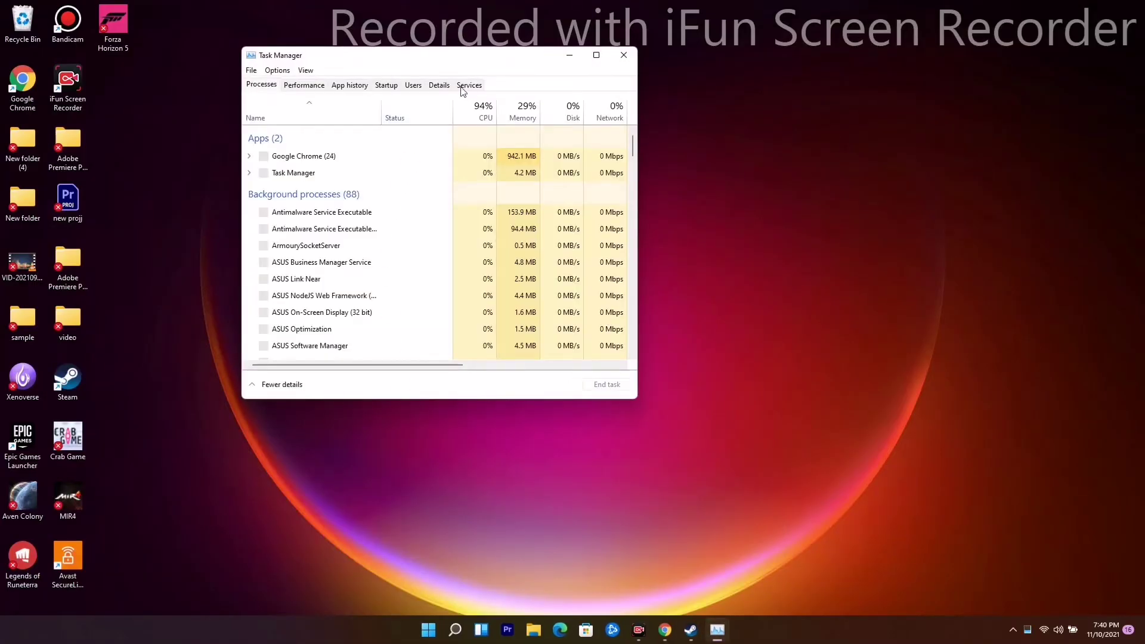
{"action": "left_click", "coordinate": [470, 87]}
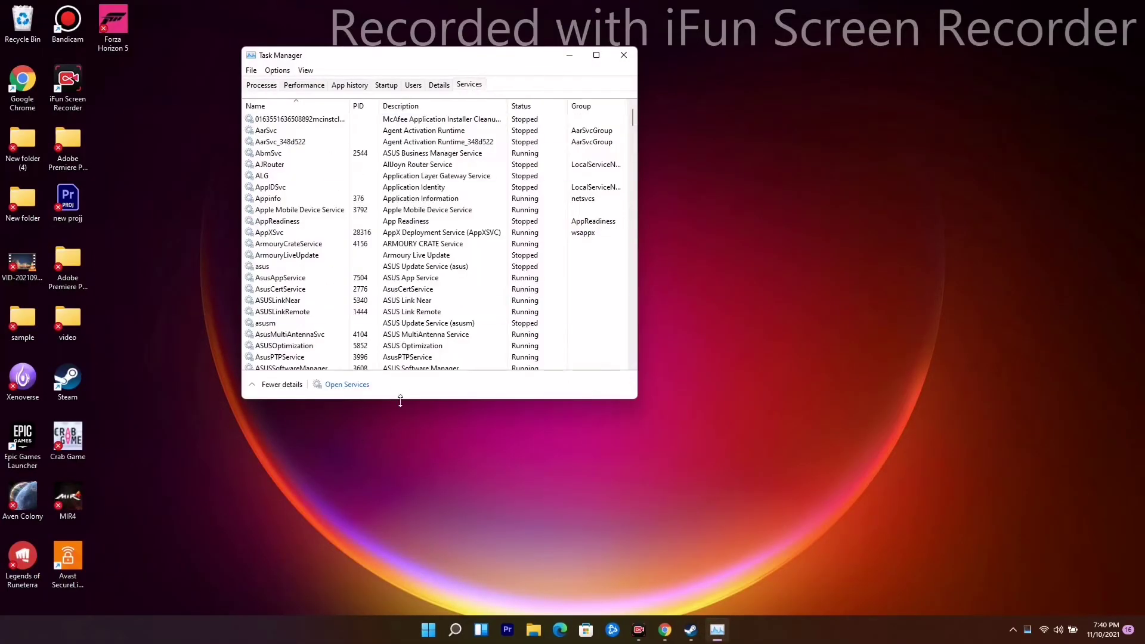
{"action": "left_click", "coordinate": [350, 385]}
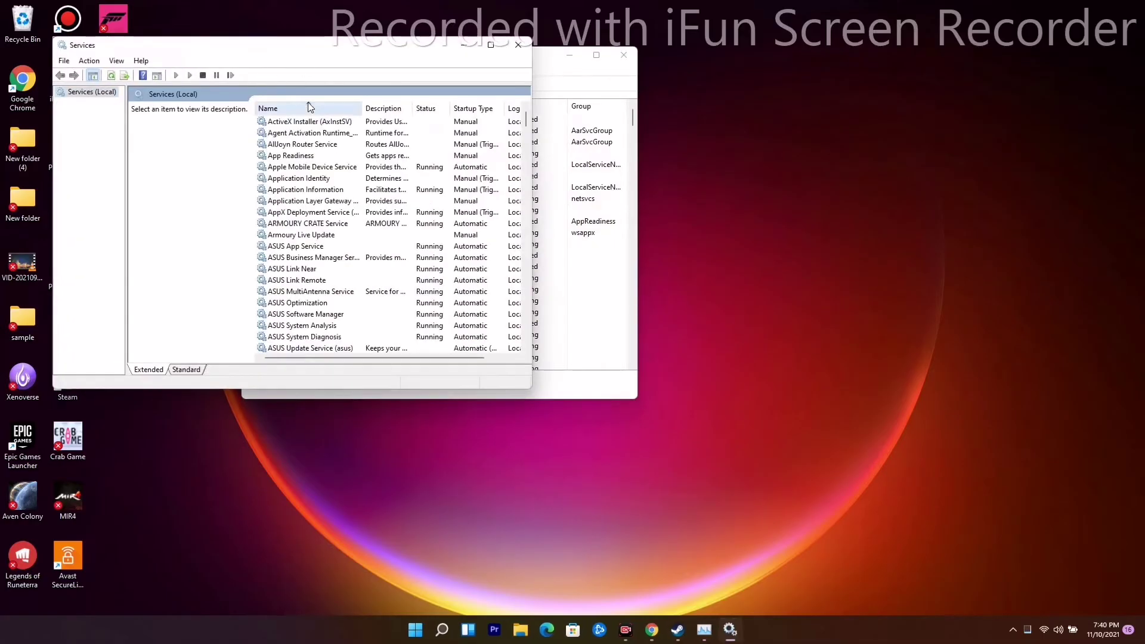
{"action": "left_click", "coordinate": [309, 102]}
{"action": "left_click", "coordinate": [490, 46]}
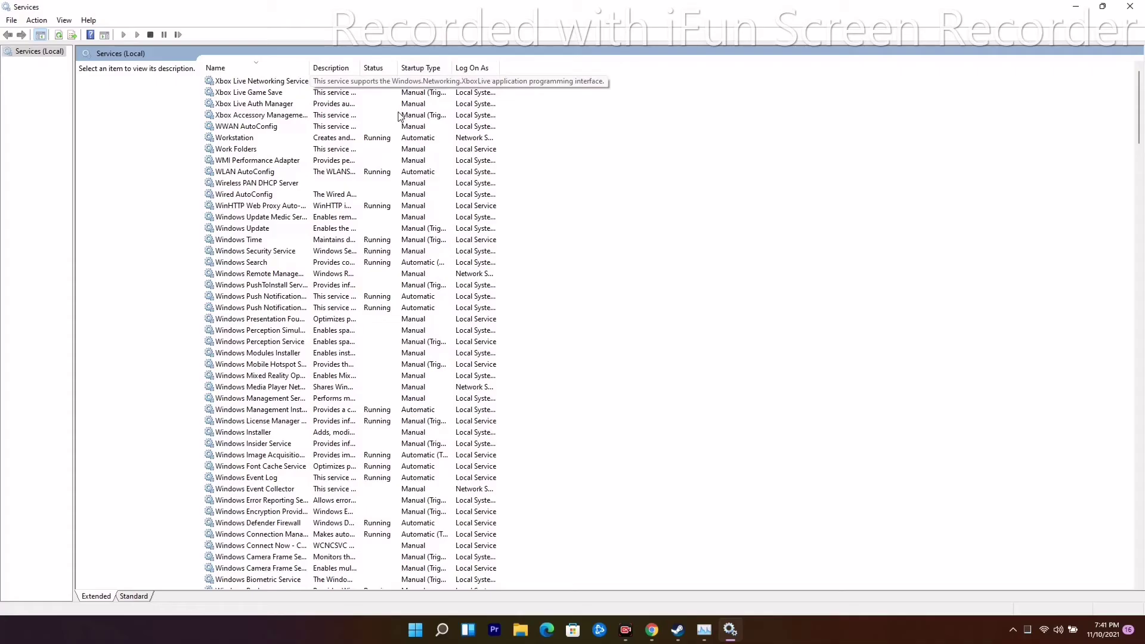
Set the Xbox Live Networking Service's startup type to Automatic and start the service.
{"action": "double_click", "coordinate": [424, 85]}
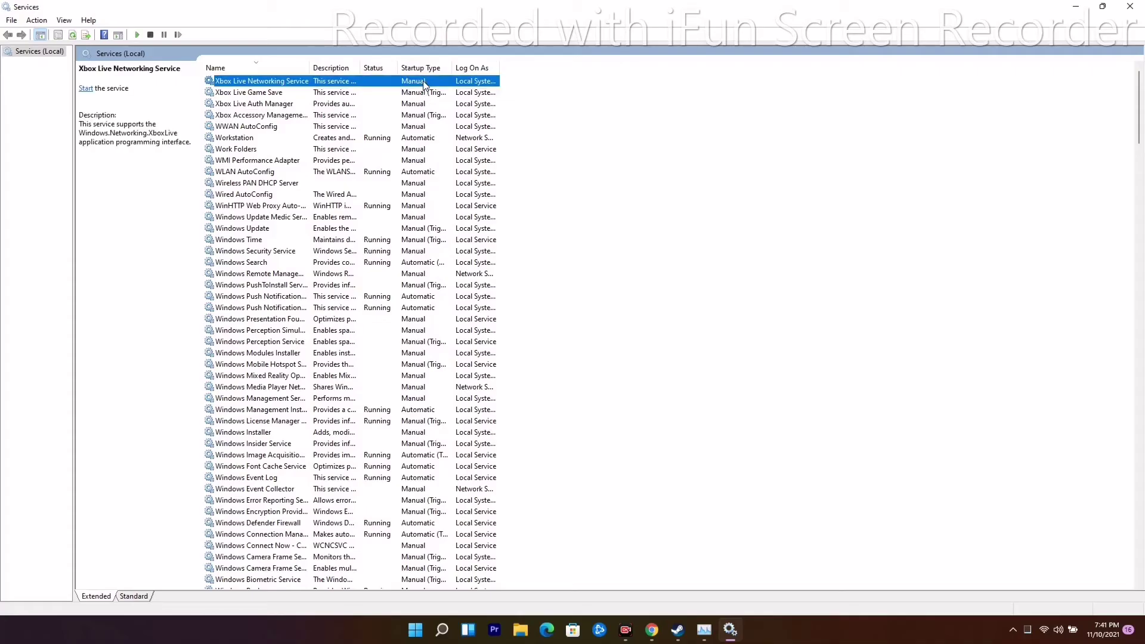
{"action": "left_click", "coordinate": [596, 299]}
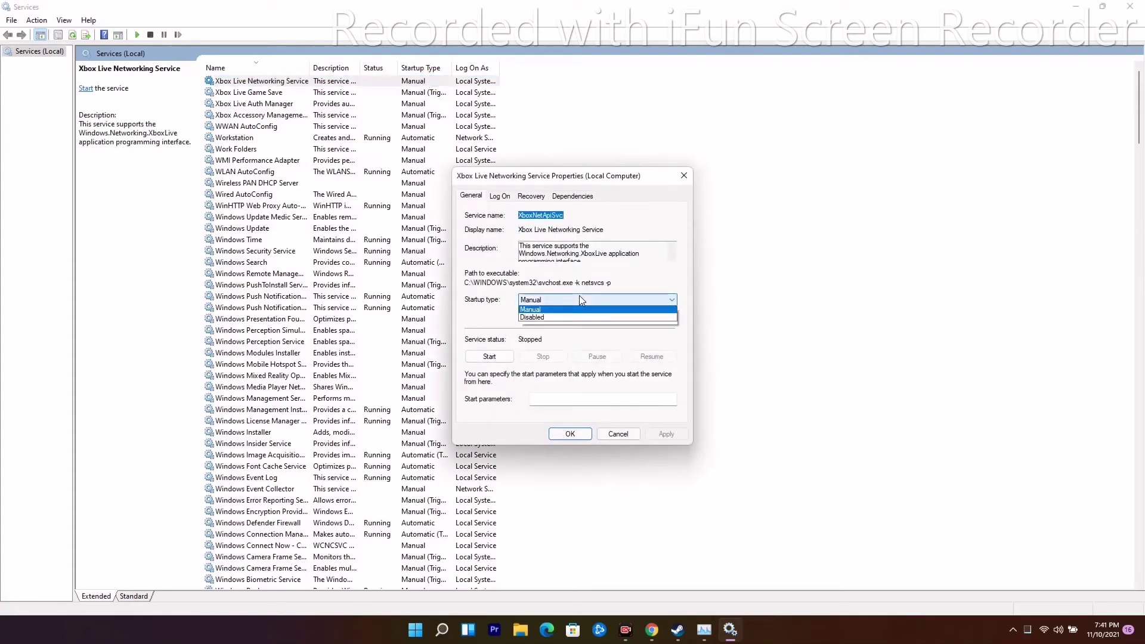
{"action": "left_click", "coordinate": [572, 317]}
{"action": "left_click", "coordinate": [489, 356]}
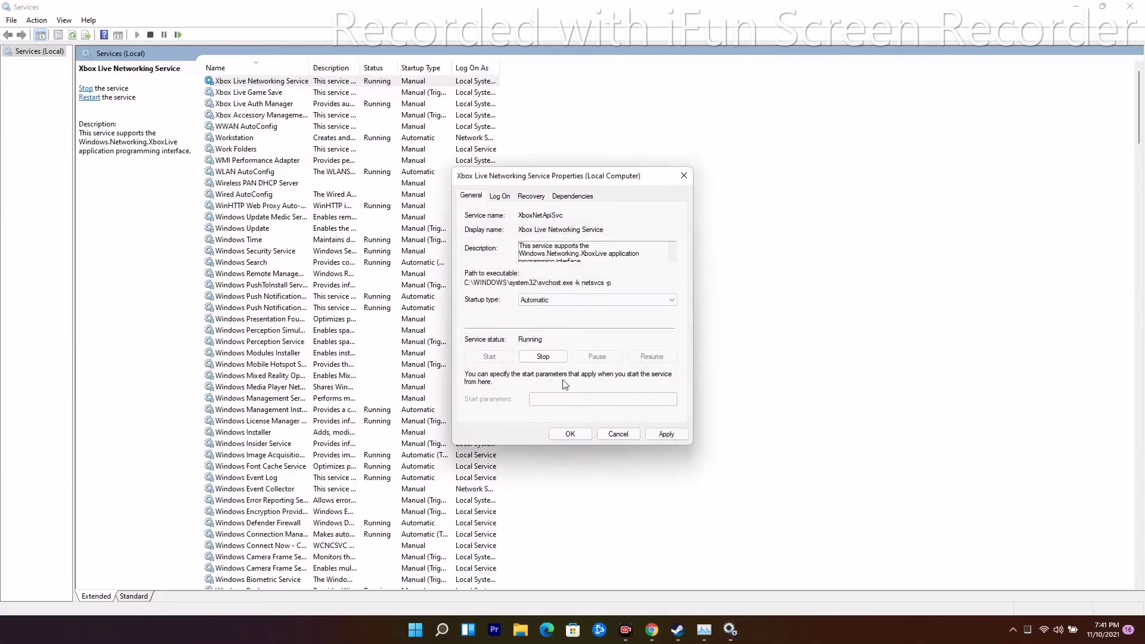
{"action": "left_click", "coordinate": [578, 436]}
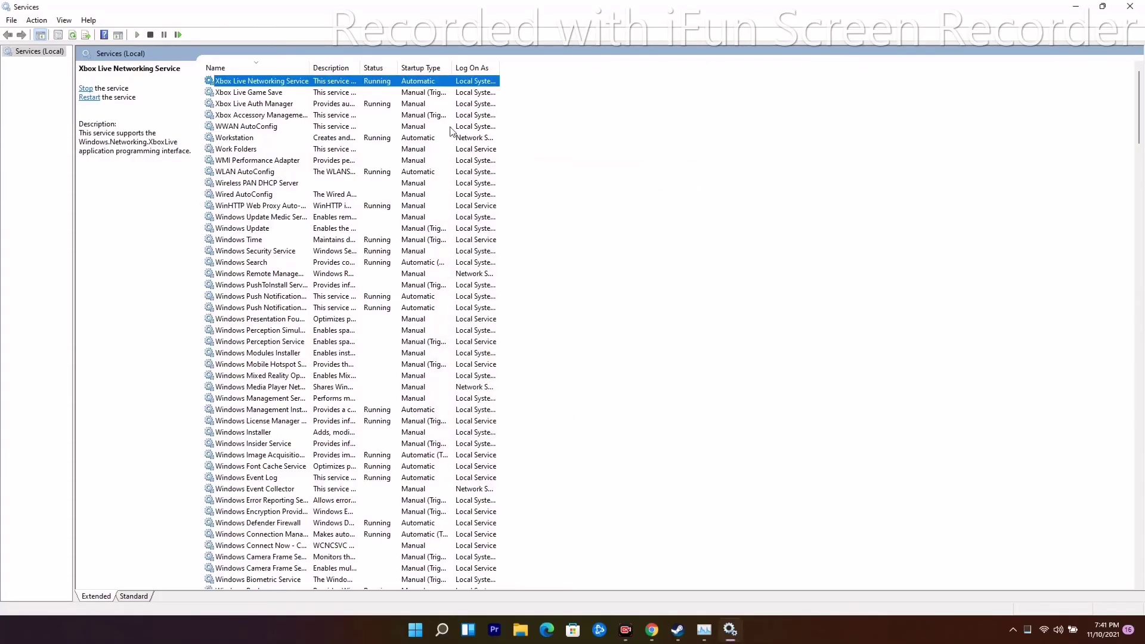
Set the Xbox Live Game Save service's startup type to Automatic and start the service.
{"action": "double_click", "coordinate": [428, 93]}
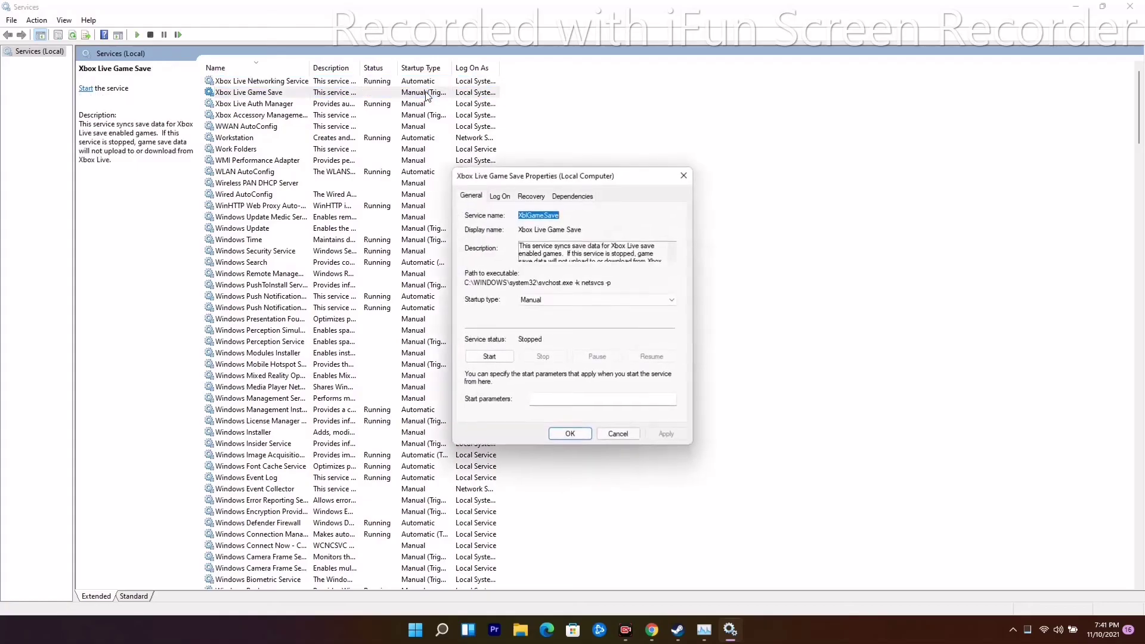
{"action": "left_click", "coordinate": [555, 301]}
{"action": "left_click", "coordinate": [556, 323]}
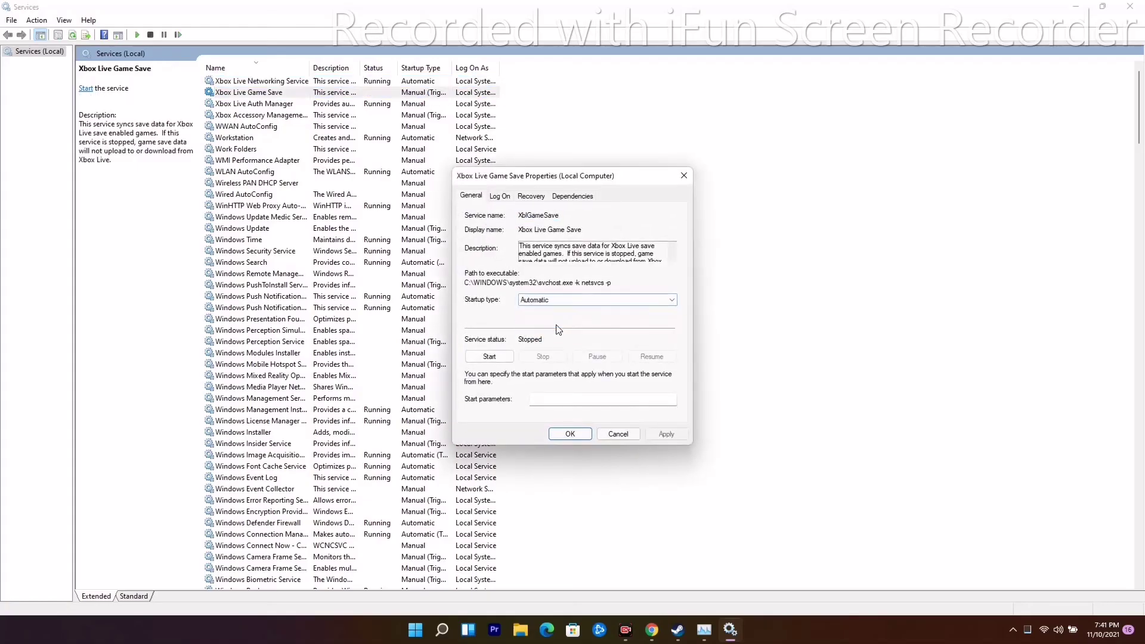
{"action": "left_click", "coordinate": [489, 357]}
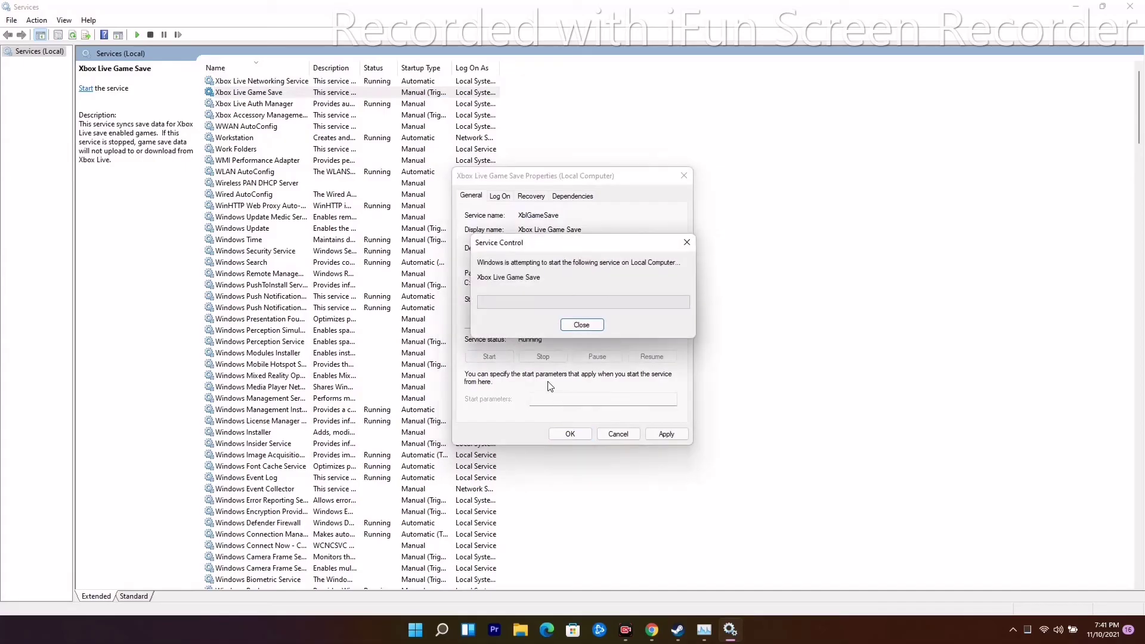
{"action": "left_click", "coordinate": [571, 434]}
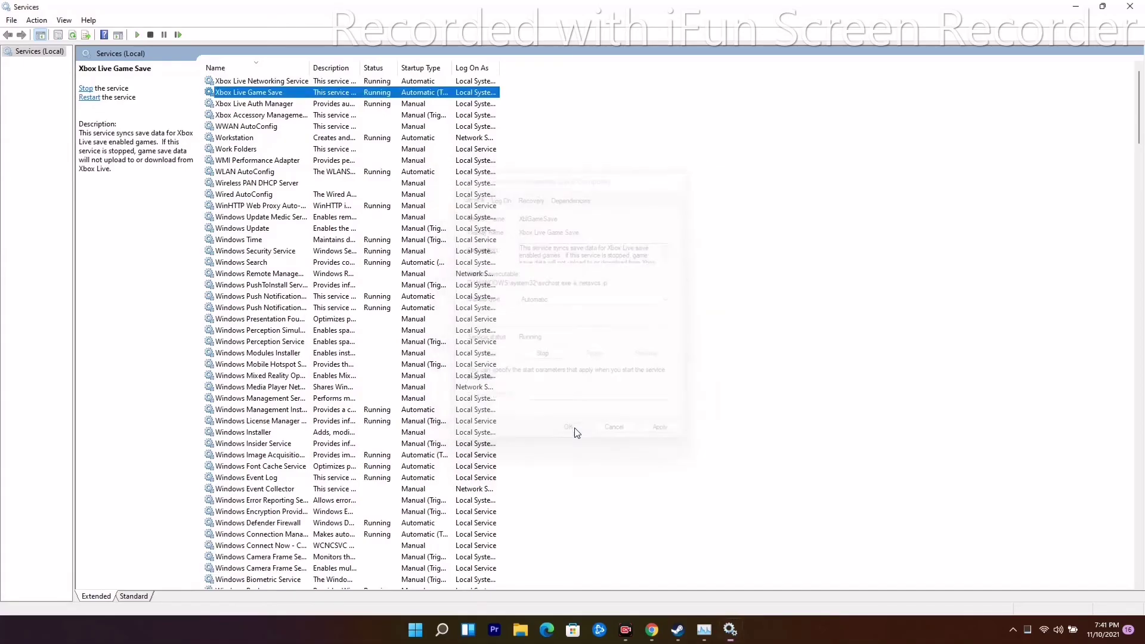
Set the startup type of the Xbox Live Auth Manager service to Automatic.
{"action": "double_click", "coordinate": [425, 104]}
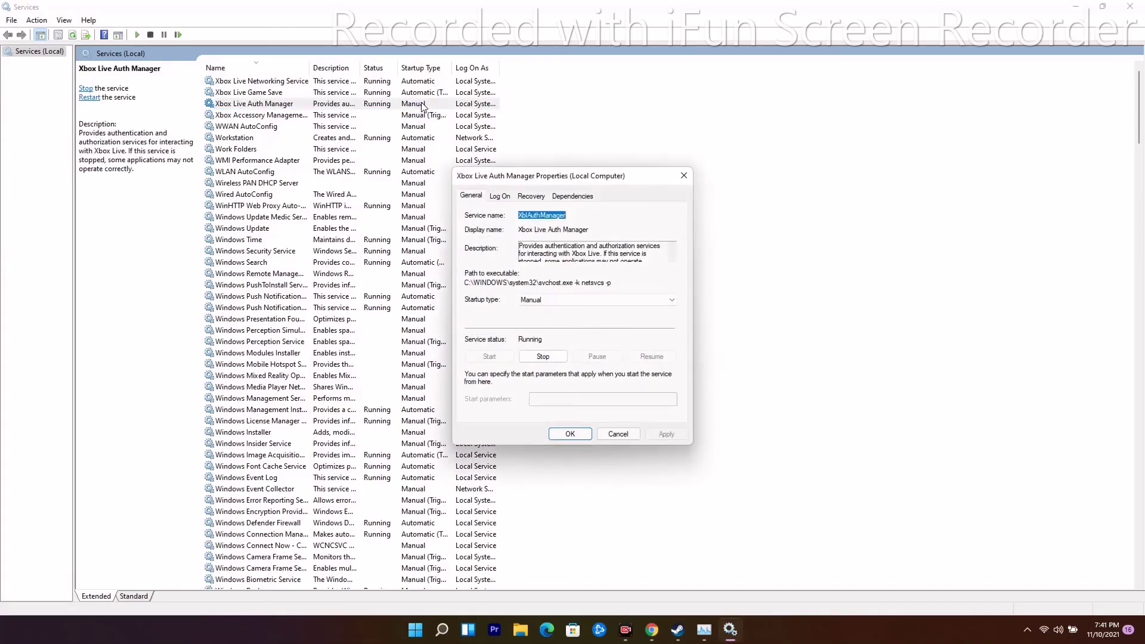
{"action": "left_click", "coordinate": [597, 300]}
{"action": "left_click", "coordinate": [554, 320]}
{"action": "left_click", "coordinate": [569, 434]}
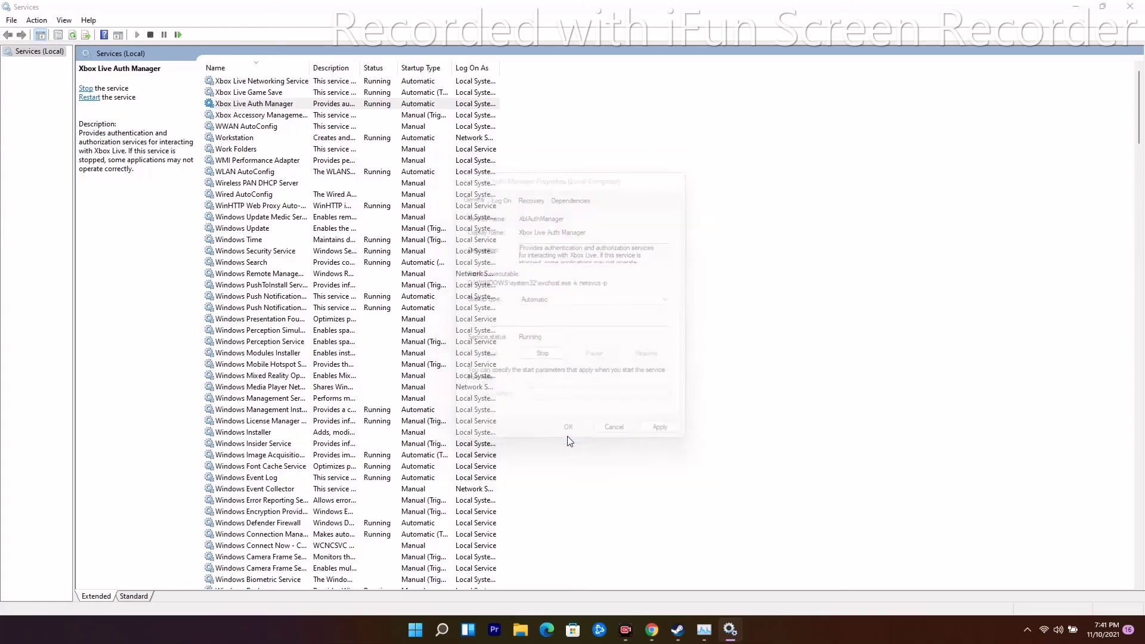
Set the Xbox Accessory Management Service to Automatic startup, start it and close the Services console.
{"action": "left_click", "coordinate": [428, 117]}
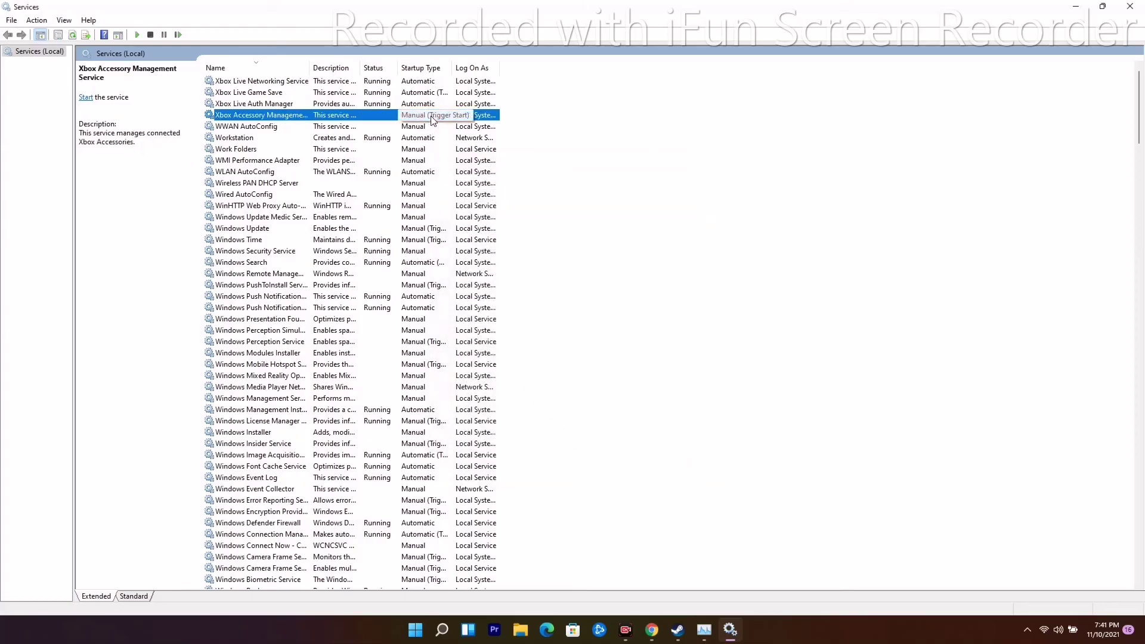
{"action": "double_click", "coordinate": [429, 116]}
{"action": "left_click", "coordinate": [558, 300]}
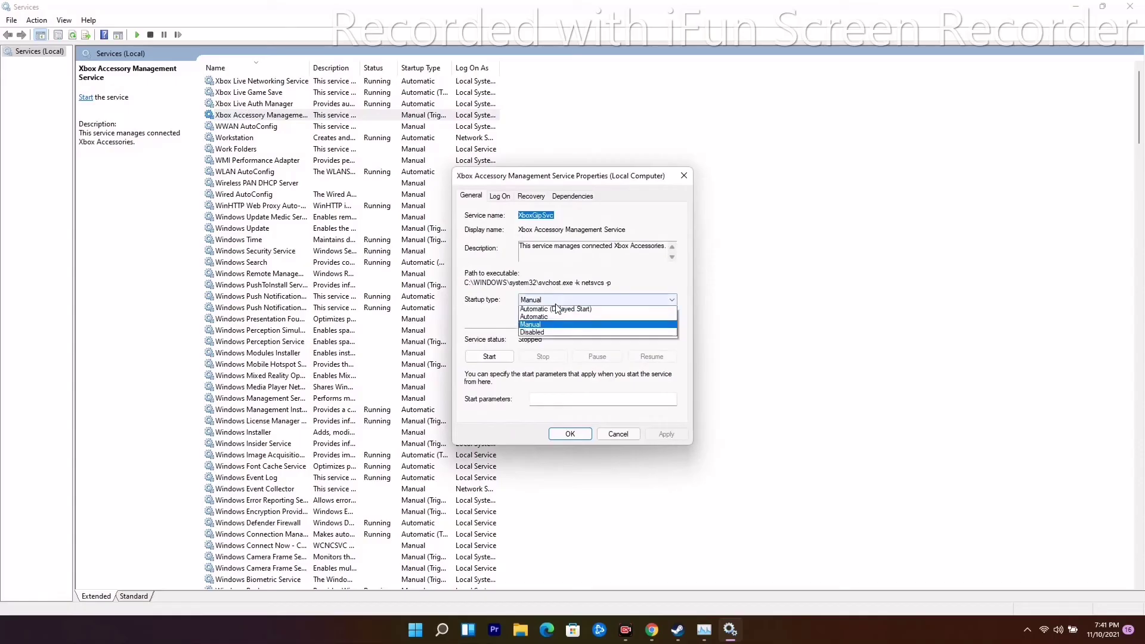
{"action": "left_click", "coordinate": [561, 319]}
{"action": "left_click", "coordinate": [502, 359]}
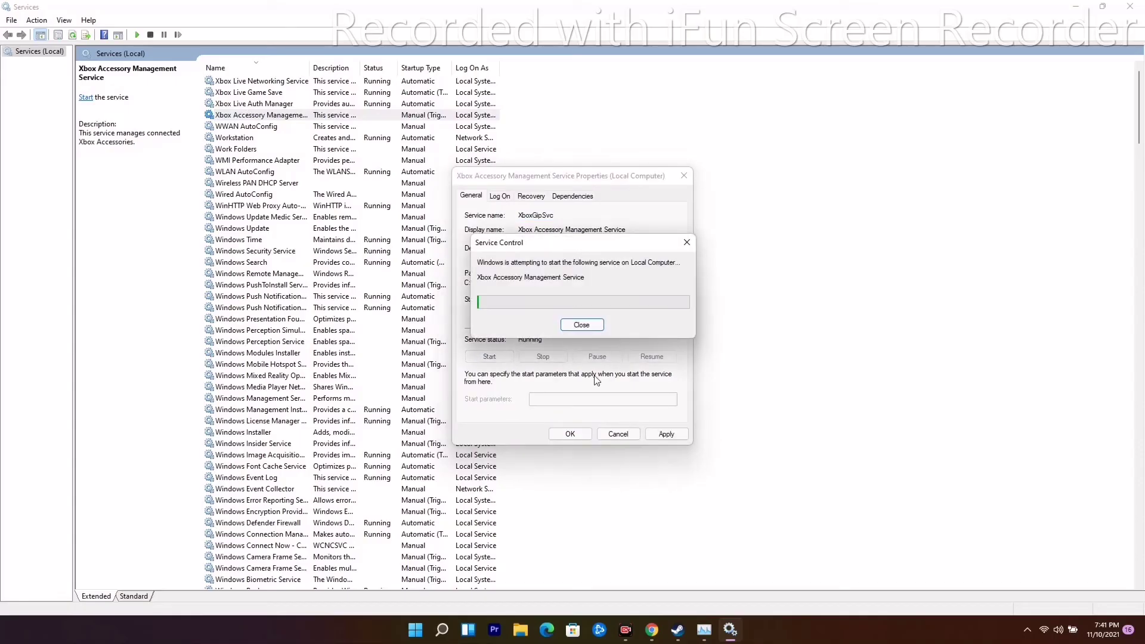
{"action": "left_click", "coordinate": [571, 435]}
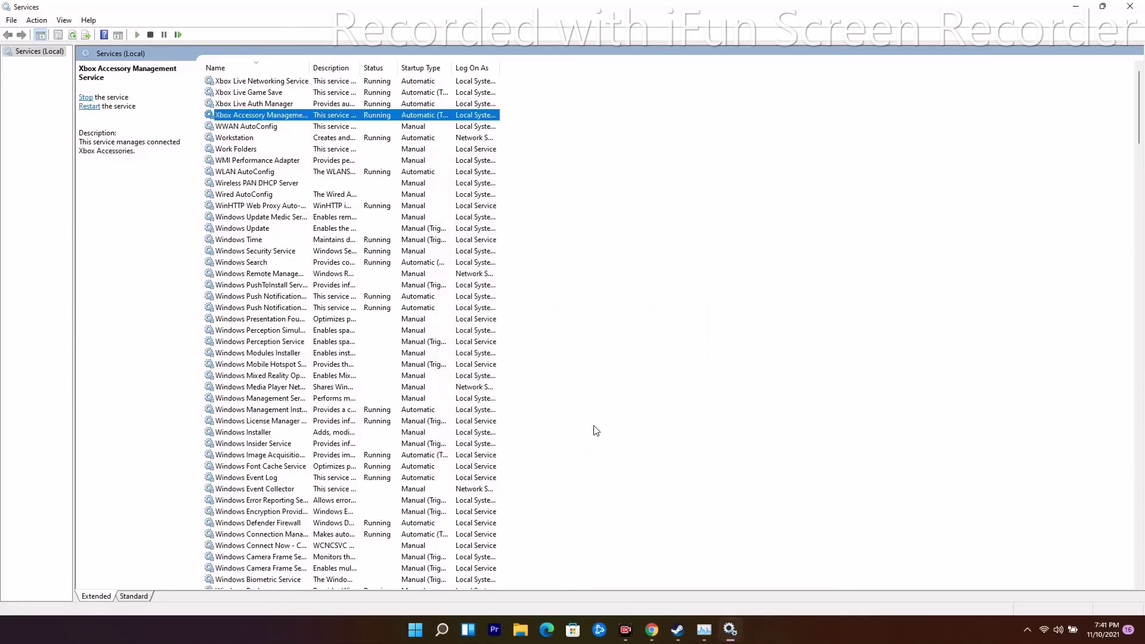
{"action": "left_click", "coordinate": [1130, 6]}
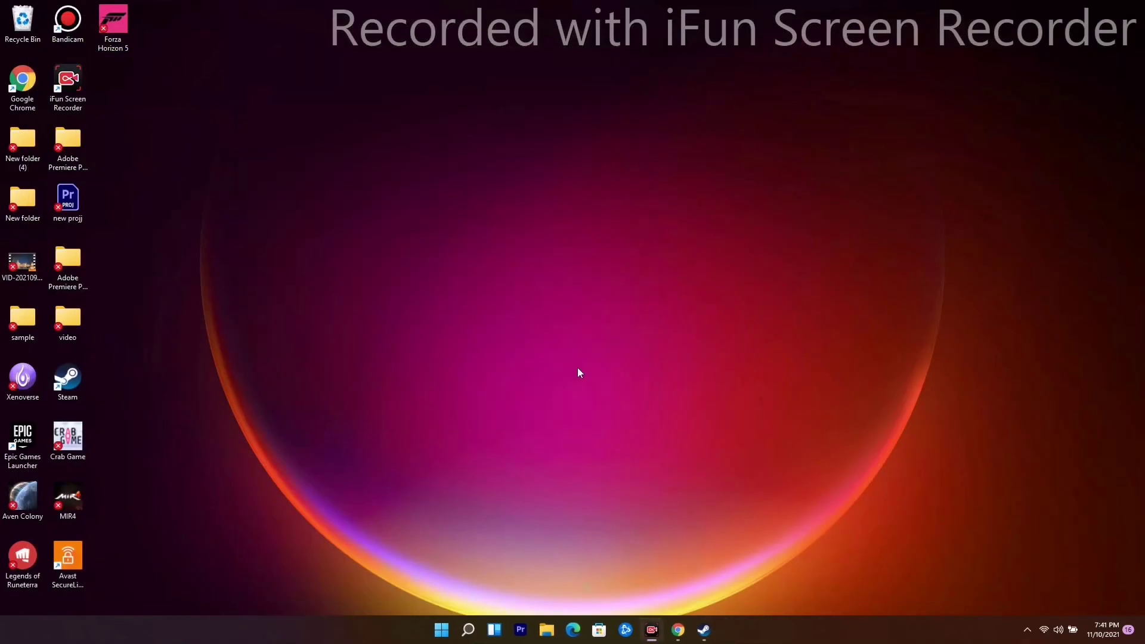
Return to the Forza Horizon 5 page in the Steam library and minimize Steam.
{"action": "left_click", "coordinate": [704, 630]}
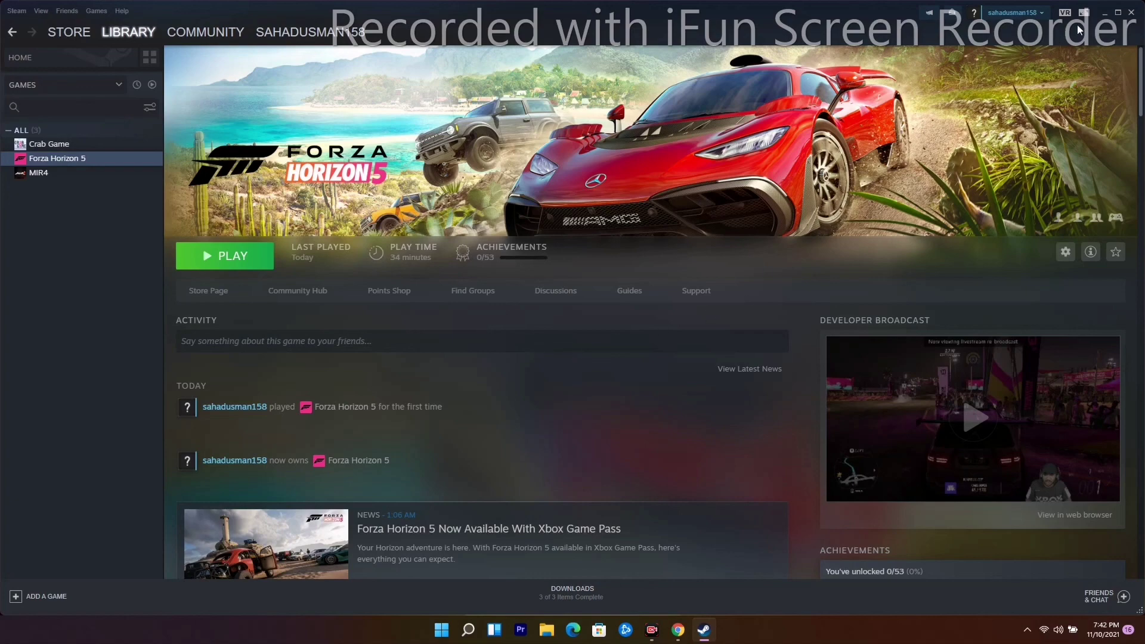
{"action": "left_click", "coordinate": [1105, 12]}
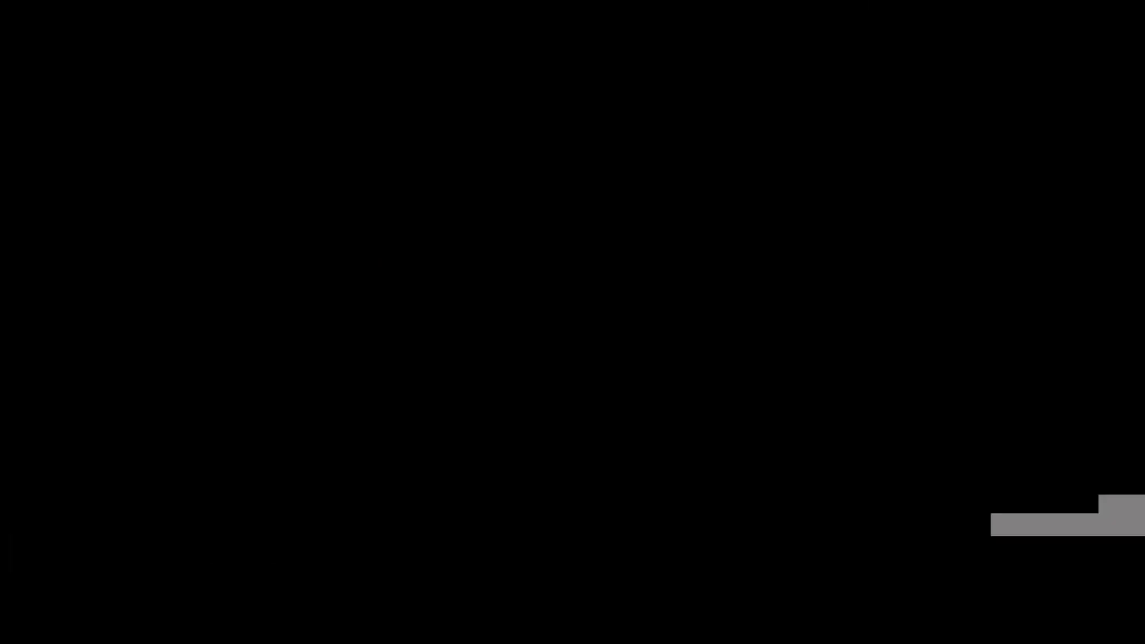